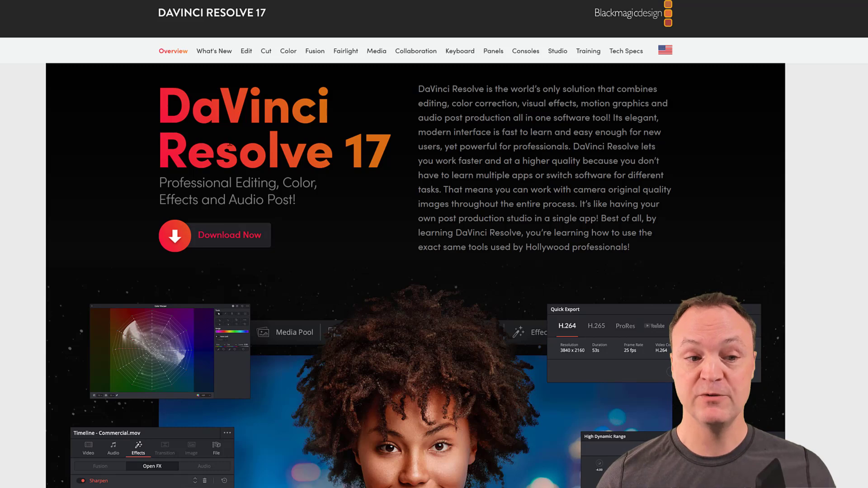
- Open the download for DaVinci Resolve 17 from its product page
left_click(227, 239)
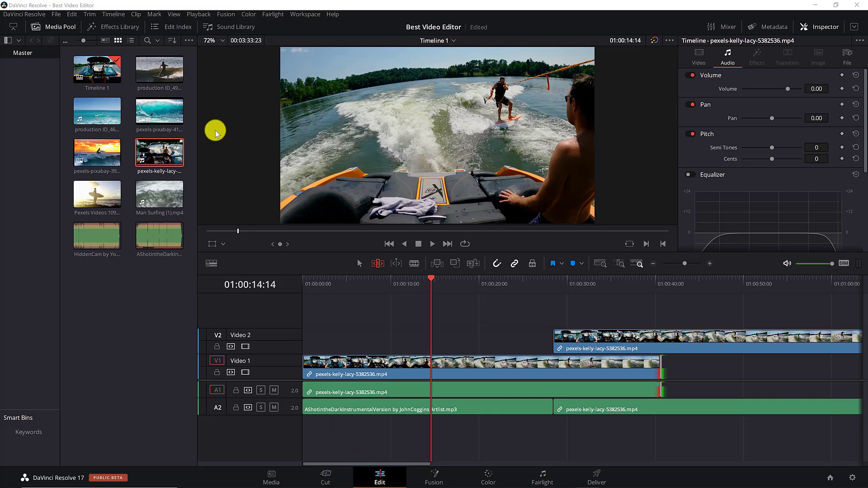
- In DaVinci Resolve, play Timeline 1 from about 01:00:14:02 for a few seconds and stop it
left_click(126, 93)
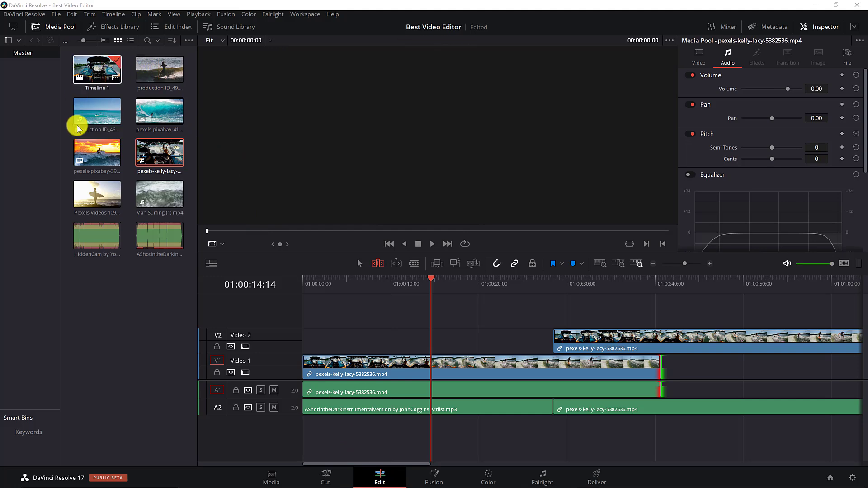
left_click(427, 280)
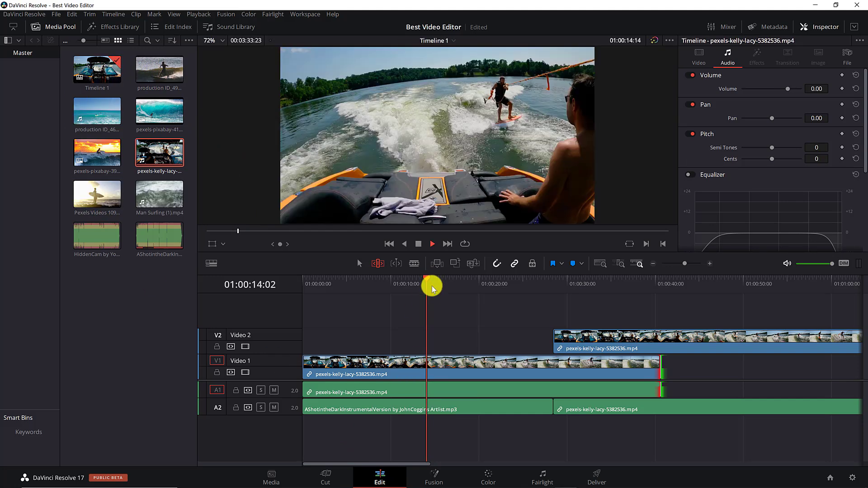
key("space")
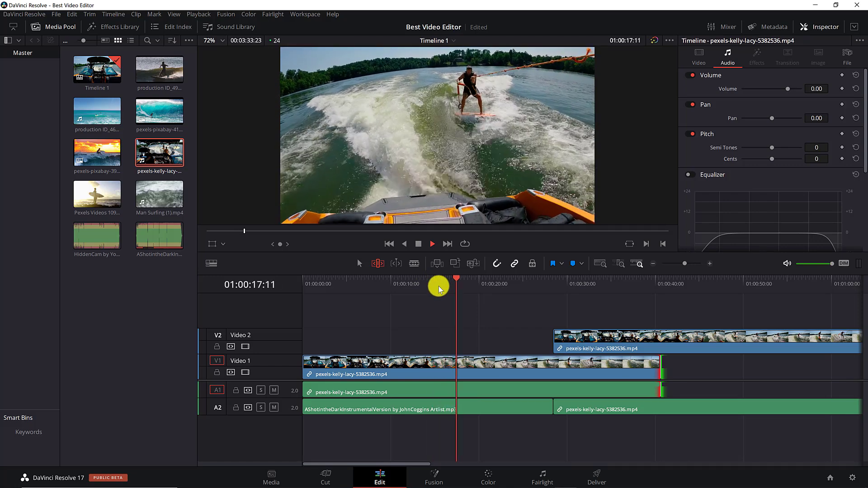
key("space")
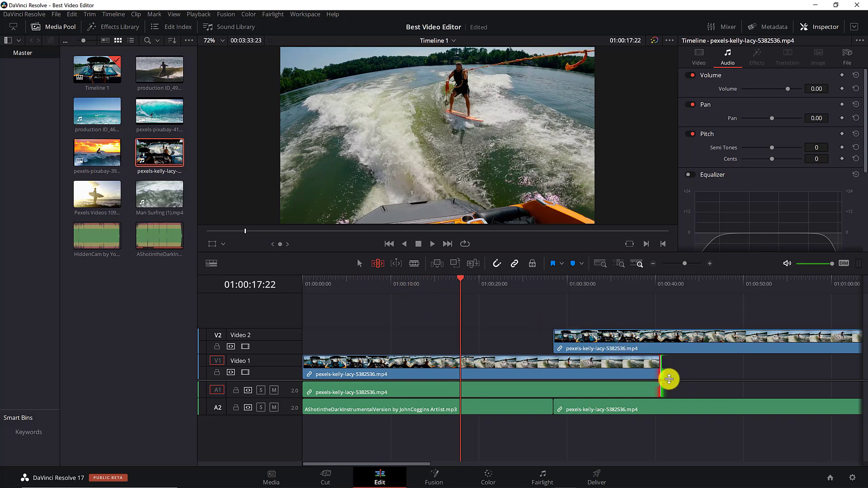
- Shorten the Video 1 clip to about 25 seconds from its end and split it at about 01:00:12:21
left_click(659, 370)
left_click_drag(658, 370, 523, 362)
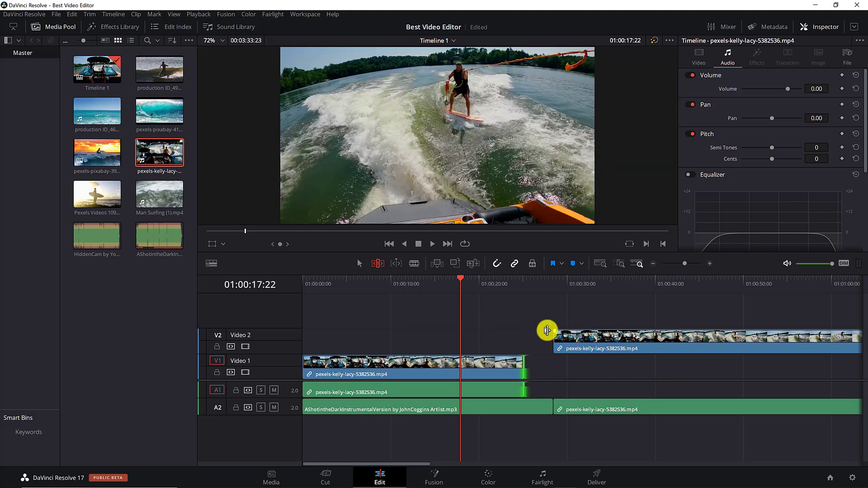
left_click(415, 266)
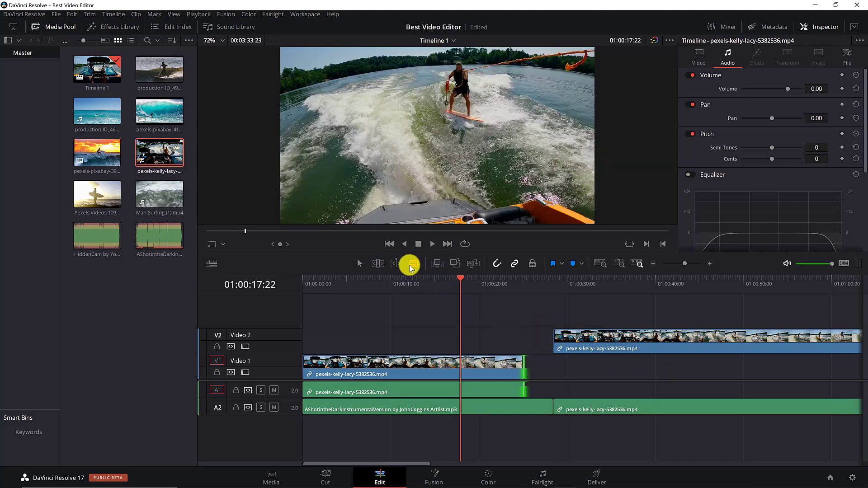
left_click(415, 364)
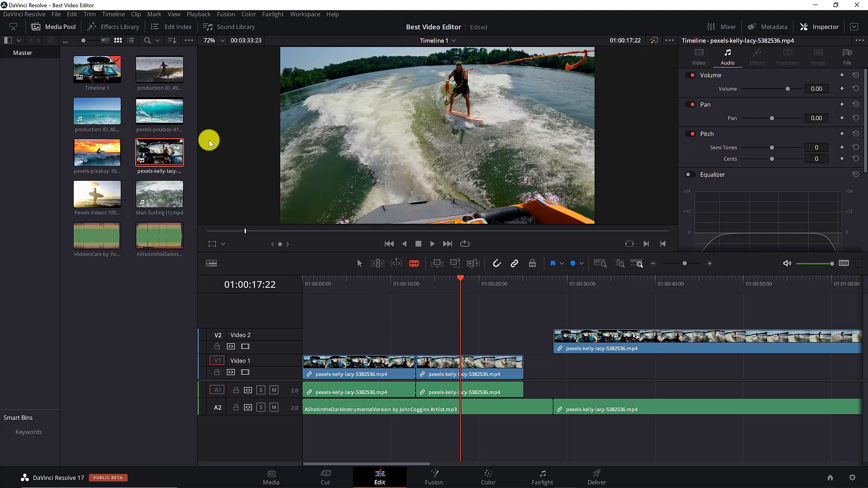
- Show the Effects Library beneath the media pool
left_click(113, 27)
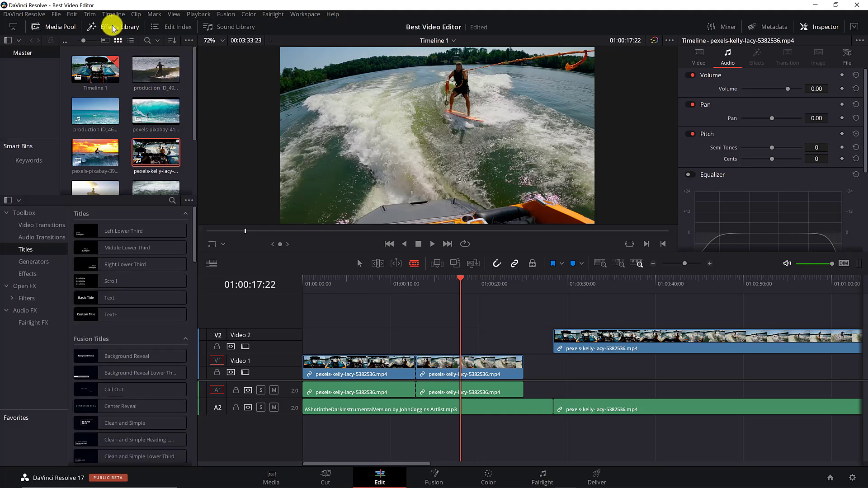
left_click(114, 136)
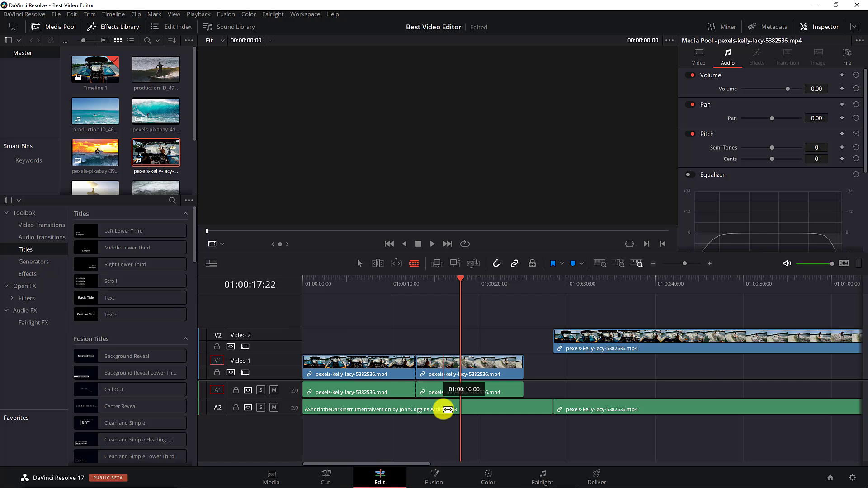
- Look through the Fusion, Color, Fairlight and Deliver workspaces for the current project
left_click(435, 478)
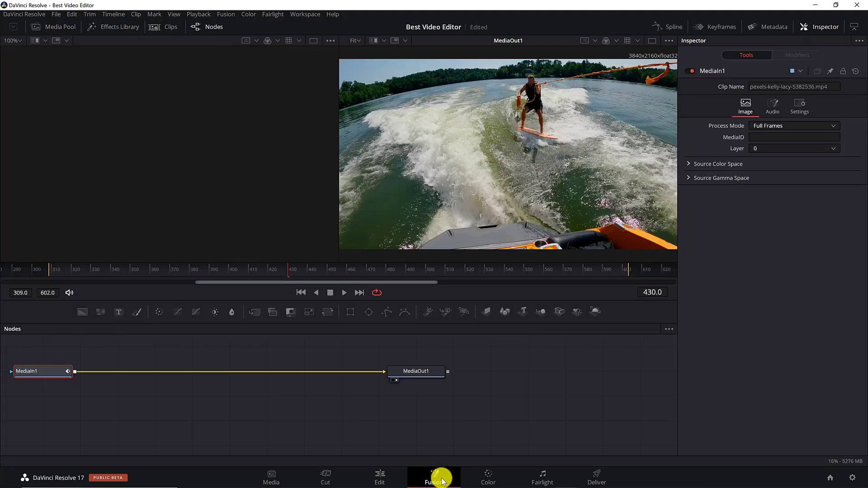
left_click(489, 479)
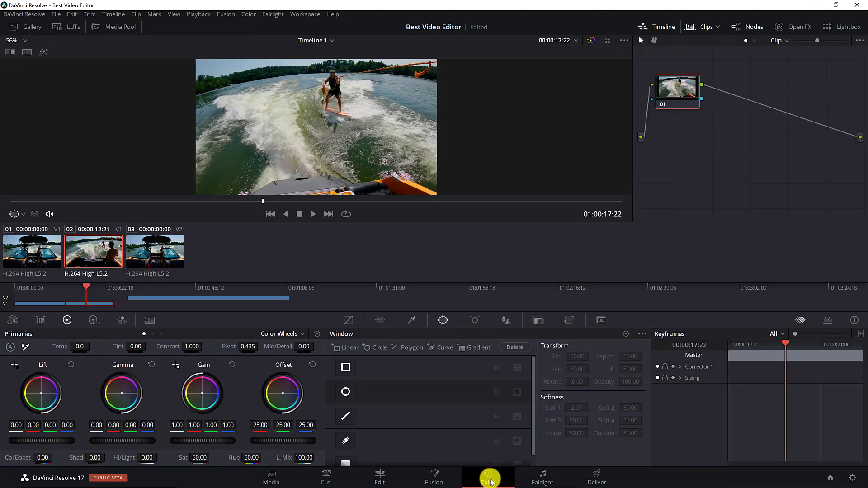
left_click(543, 479)
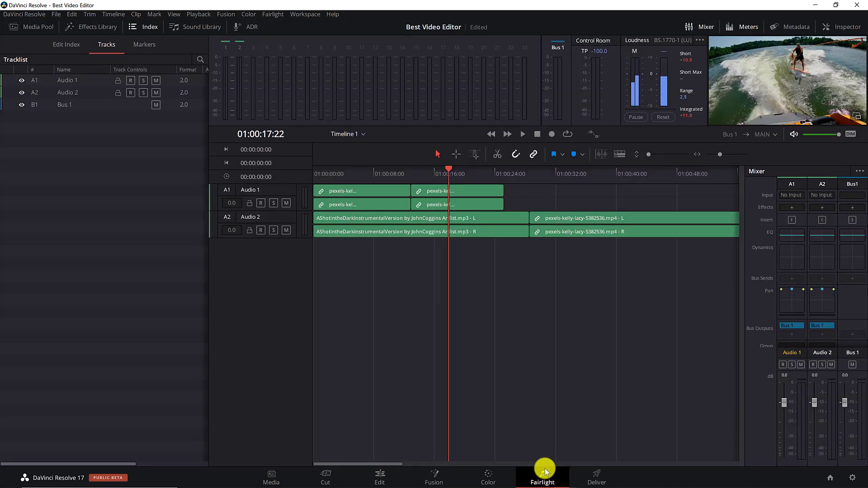
left_click(595, 475)
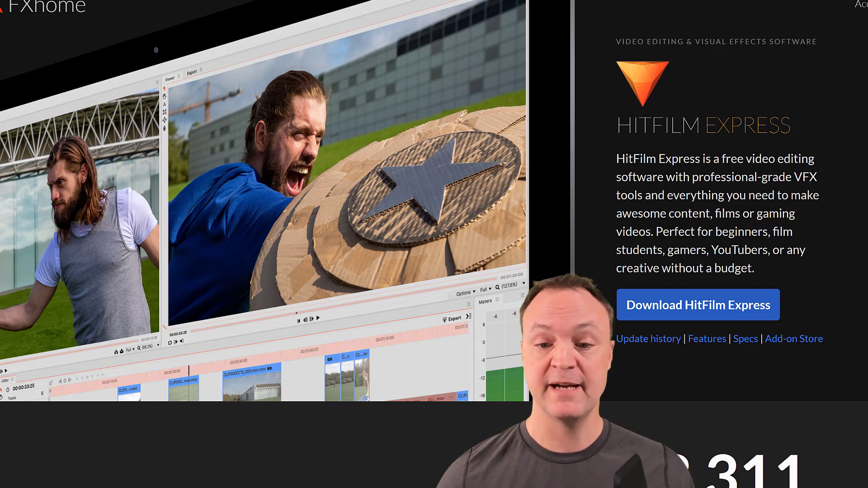
- Open the HitFilm Express download offer on the FXhome site and lower the pay-what-you-want amount to its minimum
left_click(670, 317)
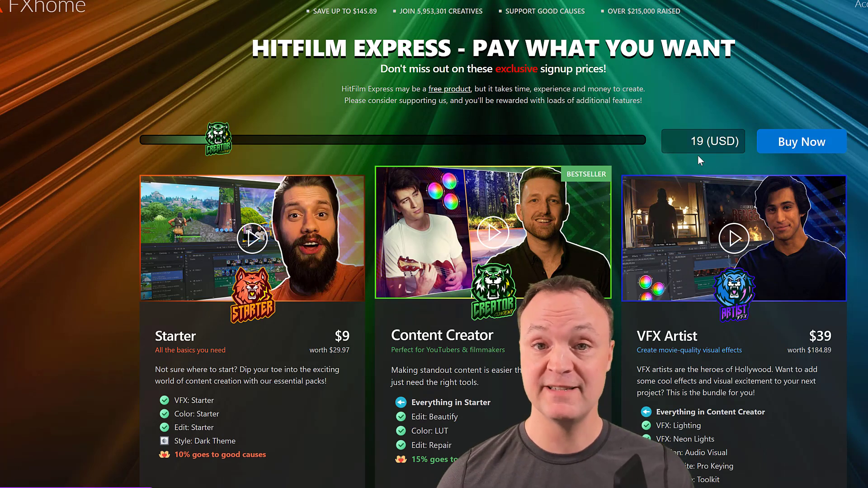
left_click(138, 142)
left_click(135, 141)
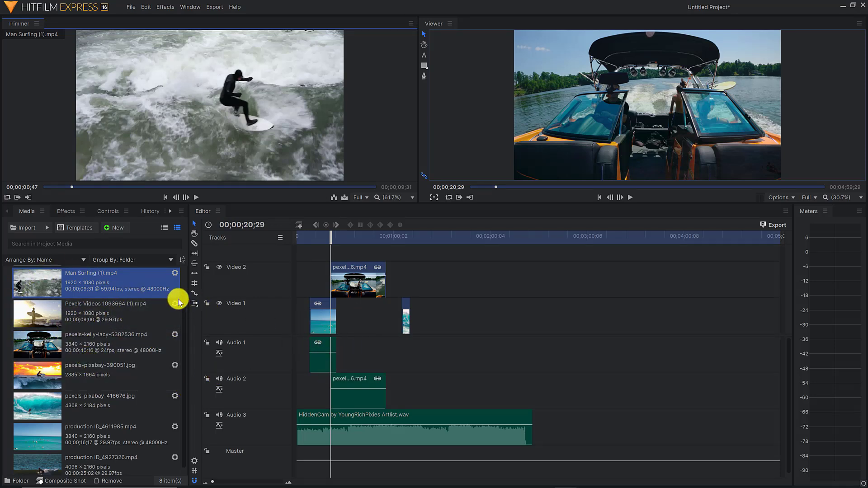
- In HitFilm Express, add Pexels Videos 1093664 (1).mp4 after the Video 1 clips and move it up to a new Video 3 track
mouse_move(201, 213)
left_mouse_down()
mouse_move(222, 229)
mouse_move(201, 213)
left_mouse_up()
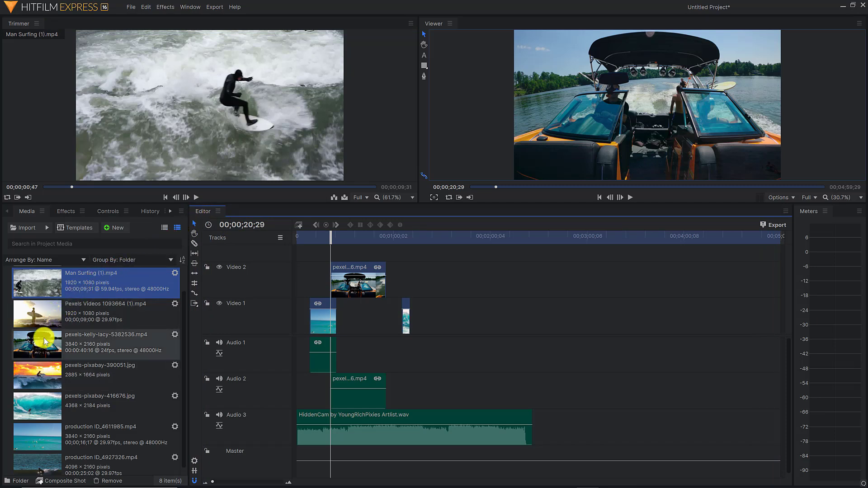
left_click_drag(39, 326, 432, 316)
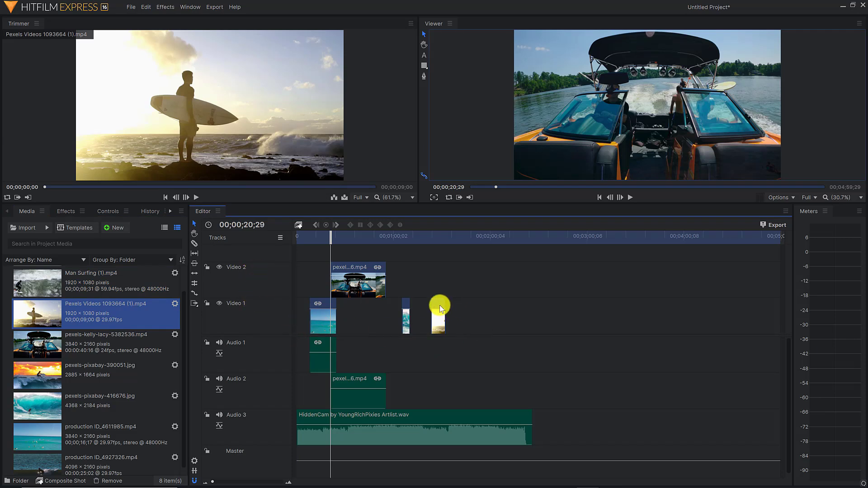
left_click_drag(438, 305, 430, 240)
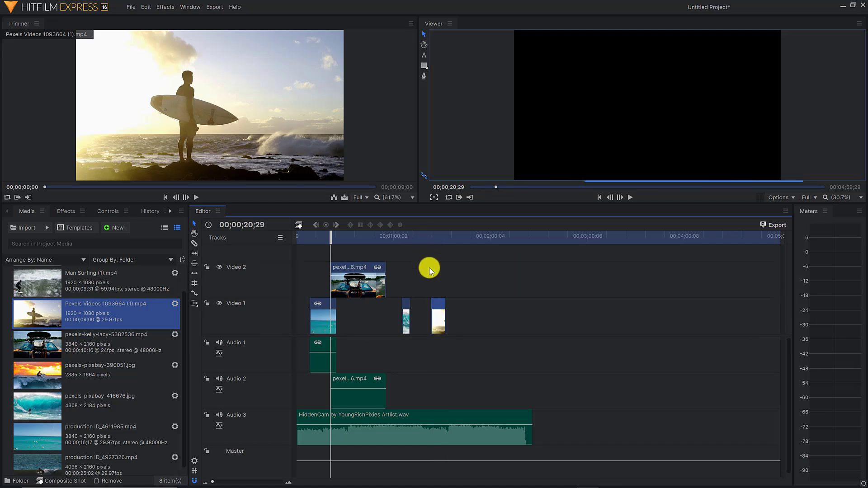
left_click_drag(435, 304, 433, 252)
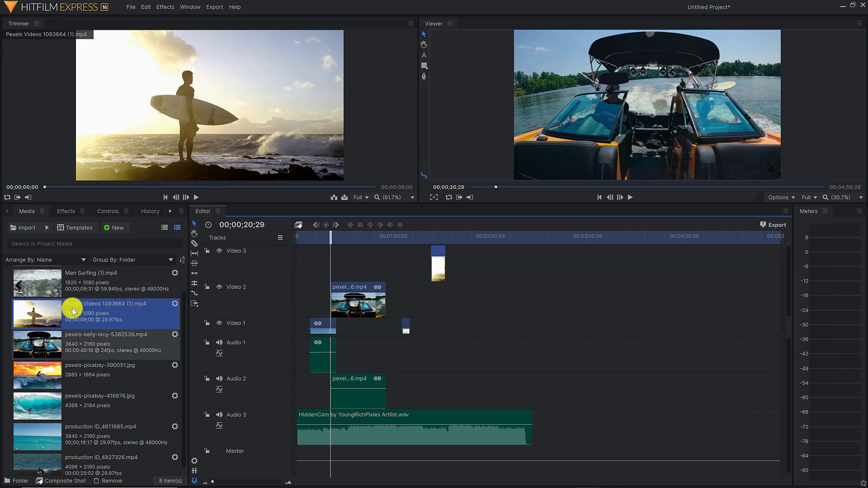
- Preview Pexels Videos 1093664 (1).mp4 in the Trimmer for about two seconds and stop playback
left_click(196, 197)
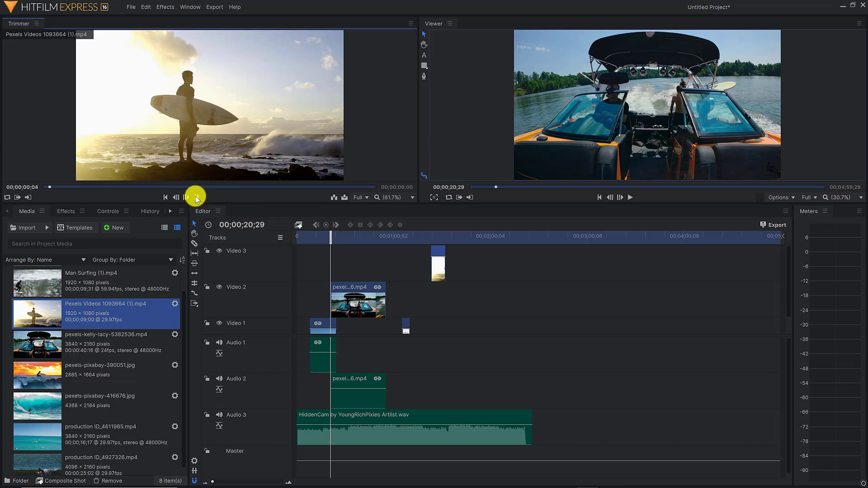
left_click(196, 197)
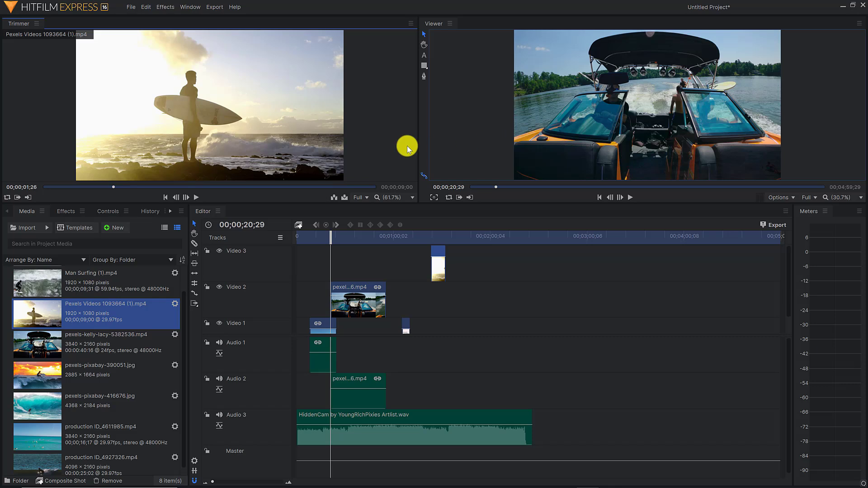
- Find the Bulge effect among the Distort effects and apply it to the boat clip on Video 2
left_click(62, 211)
scroll(62, 402, "down", 3)
scroll(63, 416, "down", 1)
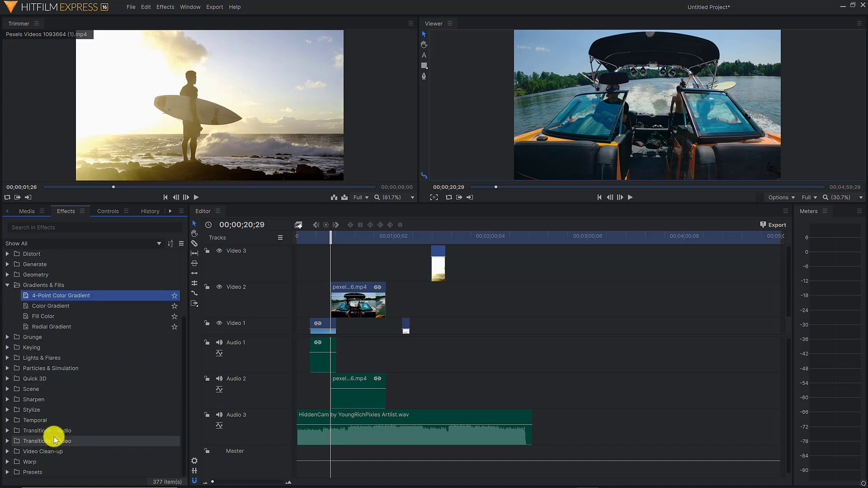
scroll(77, 440, "up", 3)
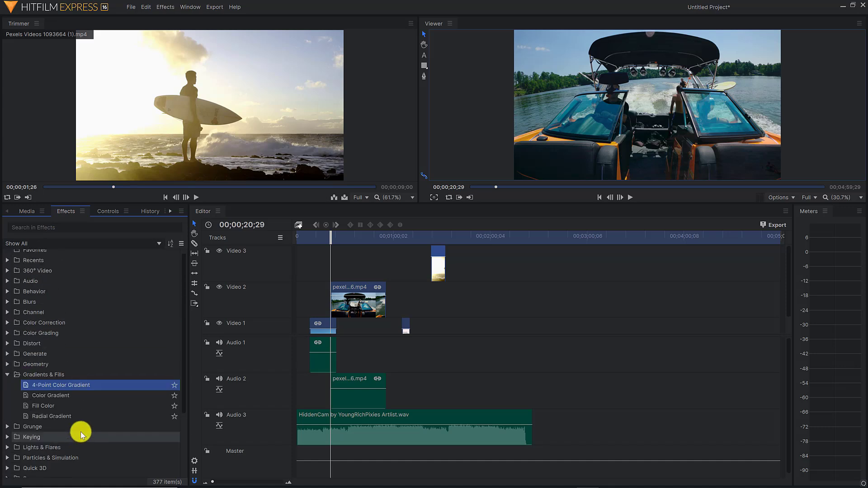
left_click(8, 343)
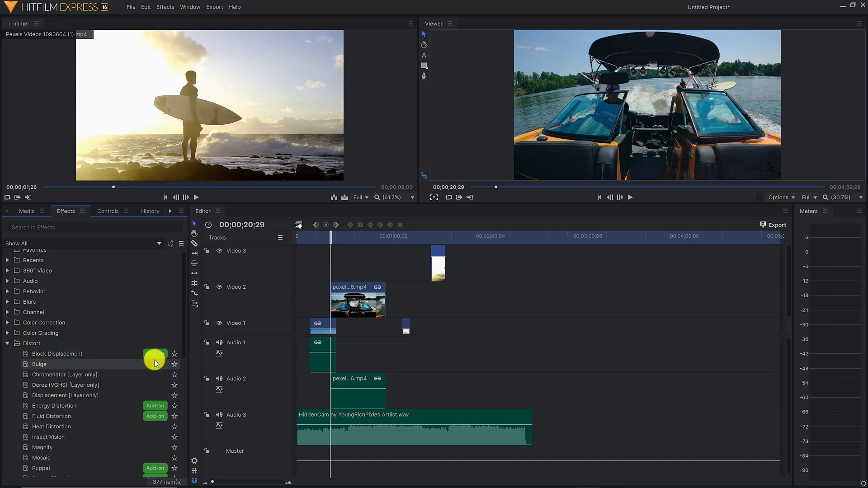
left_click(44, 365)
left_click_drag(44, 365, 361, 296)
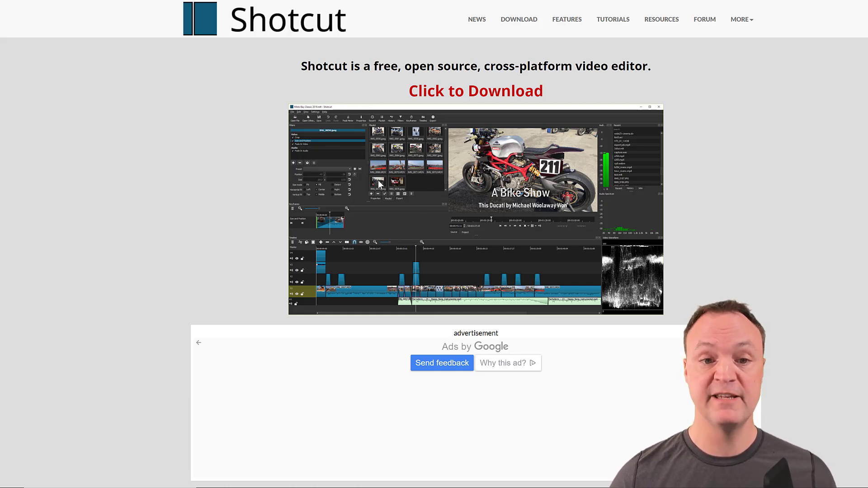
- Open the download for the Shotcut video editor from its home page
left_click(463, 94)
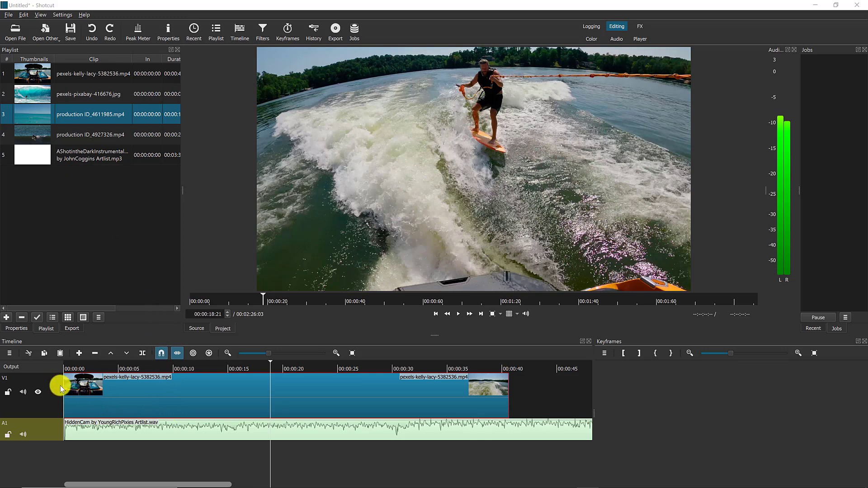
- In Shotcut, add a second video track and place production ID_4611985.mp4 on it at about 00:00:02:07
left_click(10, 355)
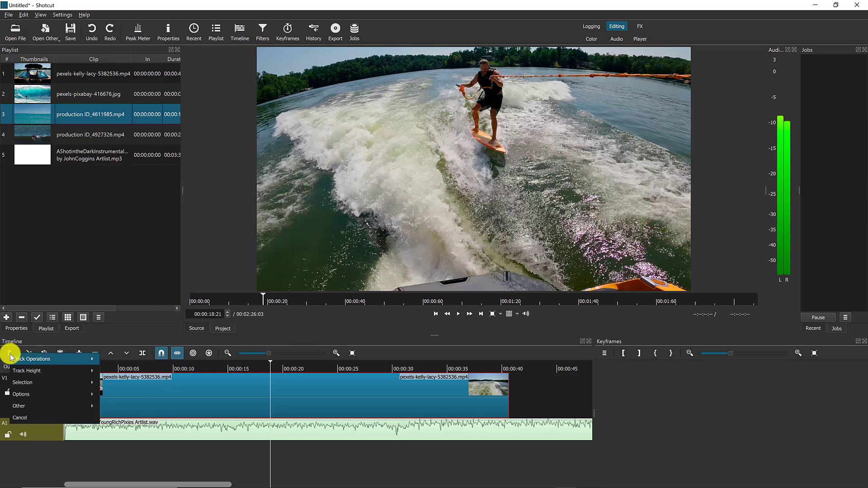
mouse_move(20, 357)
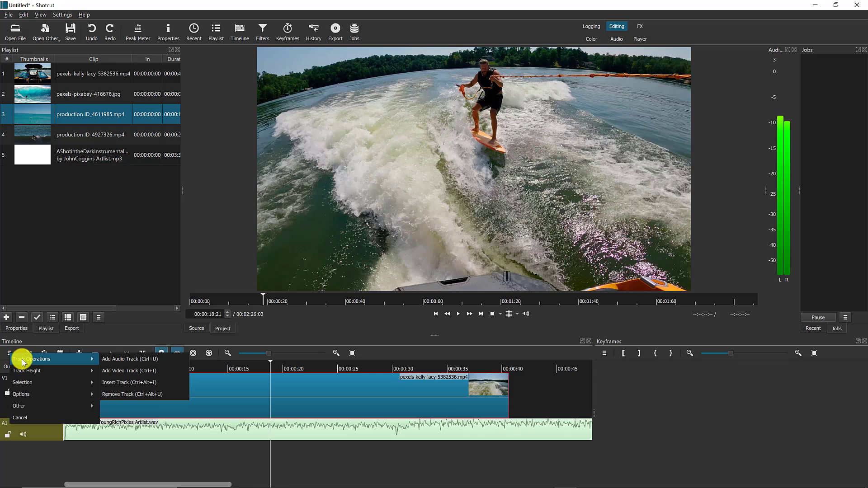
left_click(137, 371)
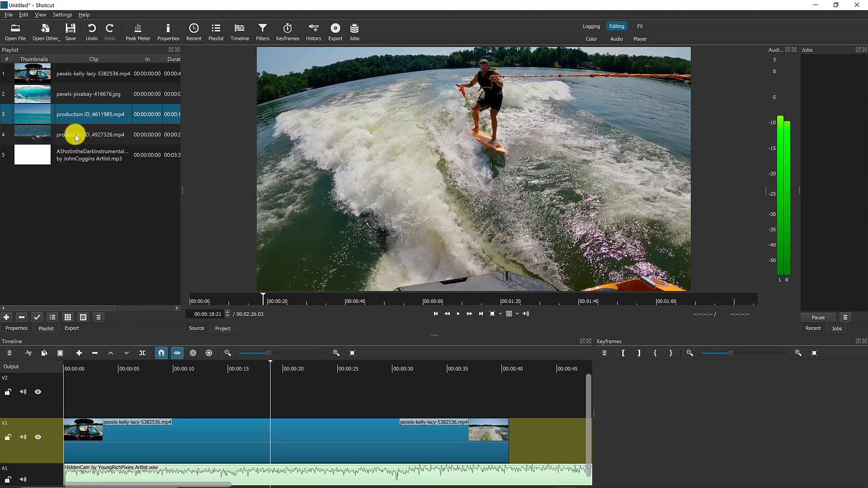
left_click_drag(44, 112, 150, 402)
key("ctrl+z")
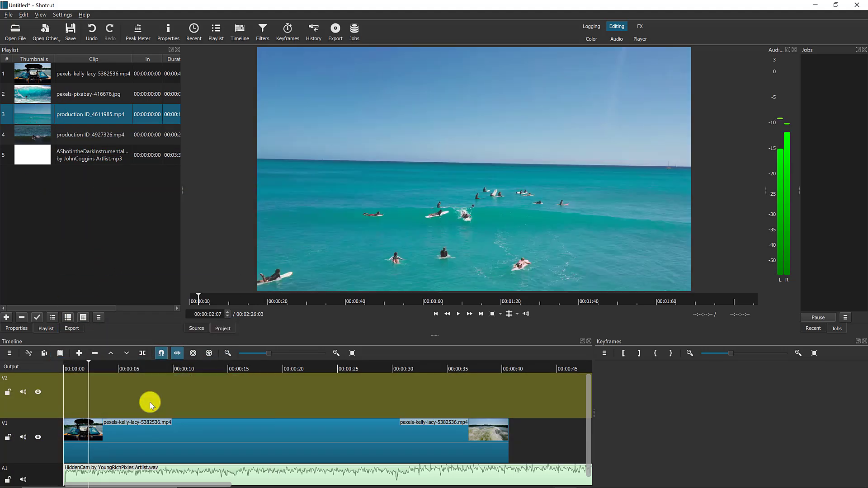
key("ctrl+shift+z")
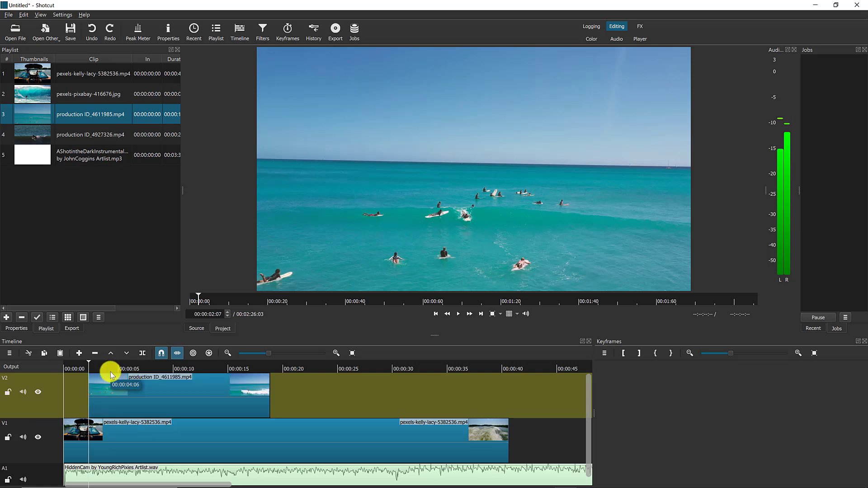
- Undo the clip placement and the added V2 video track
key("ctrl+z")
key("ctrl+z")
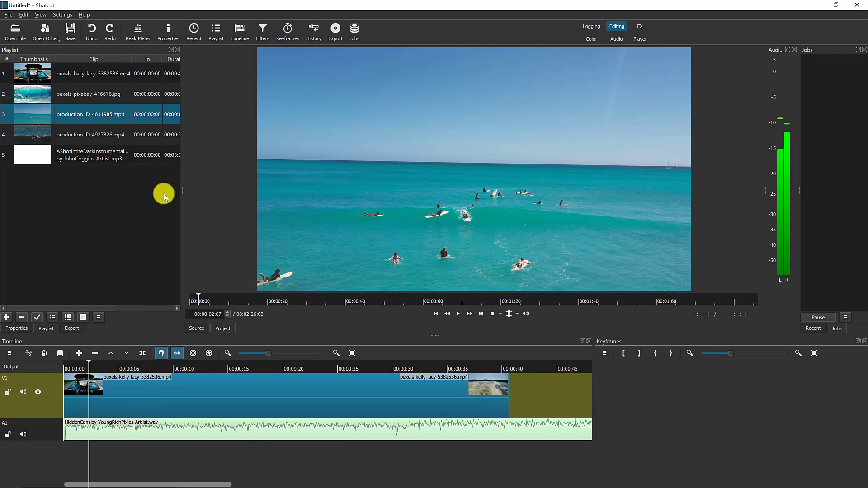
- Open the filters for the boat clip on the V1 track
left_click(264, 32)
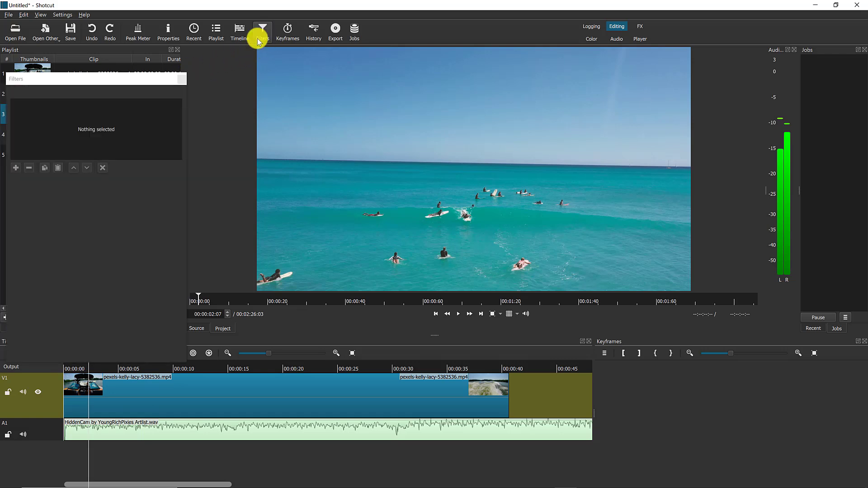
left_click(186, 392)
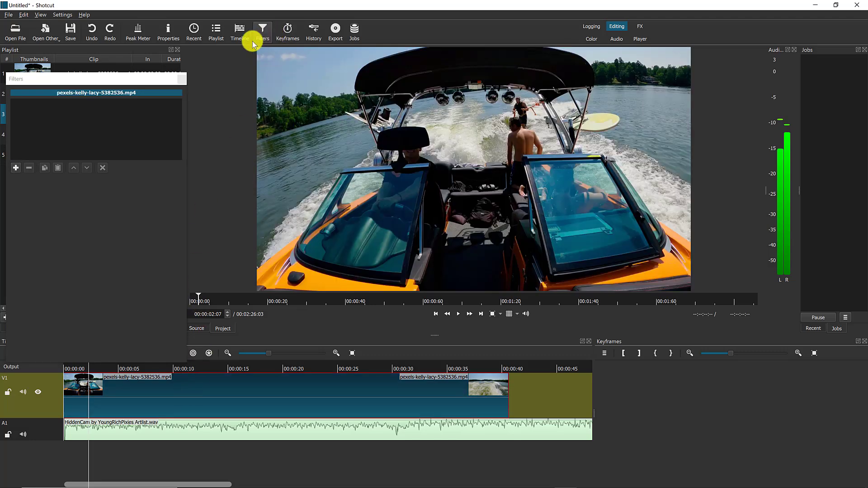
- Browse the favorite filters available for the boat clip and close the filters
left_click(16, 168)
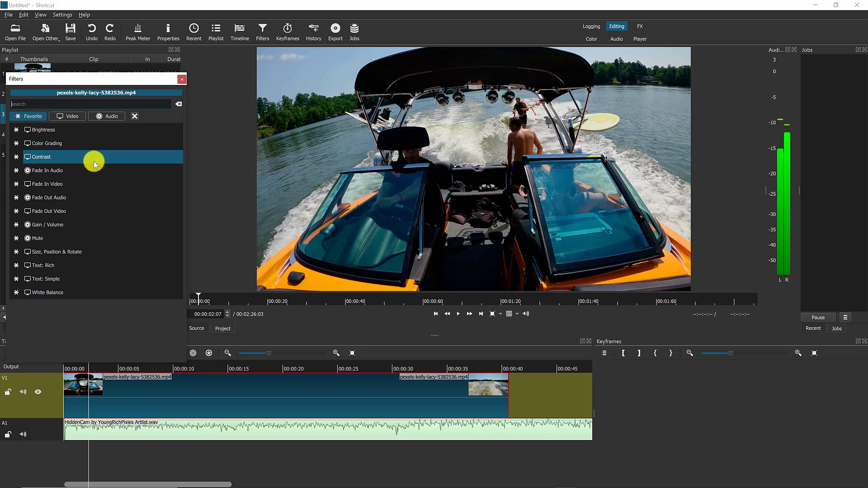
left_click(204, 171)
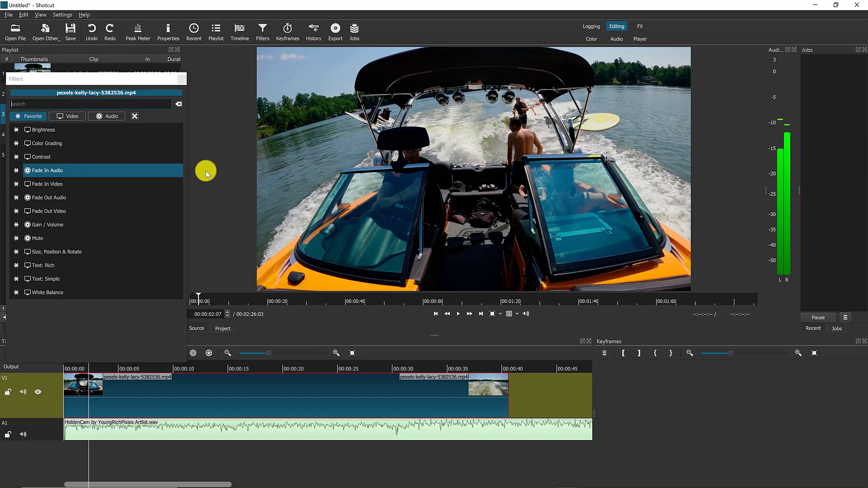
left_click(182, 79)
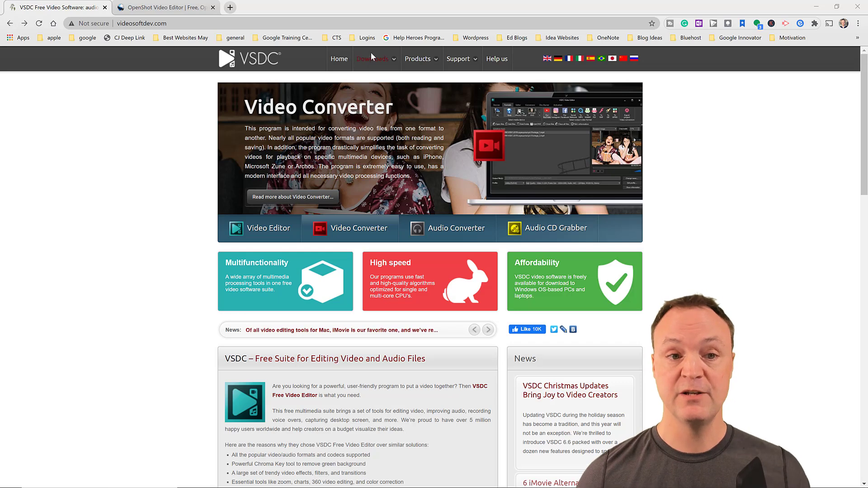
- Open the Video Editor download page on the VSDC website
mouse_move(374, 60)
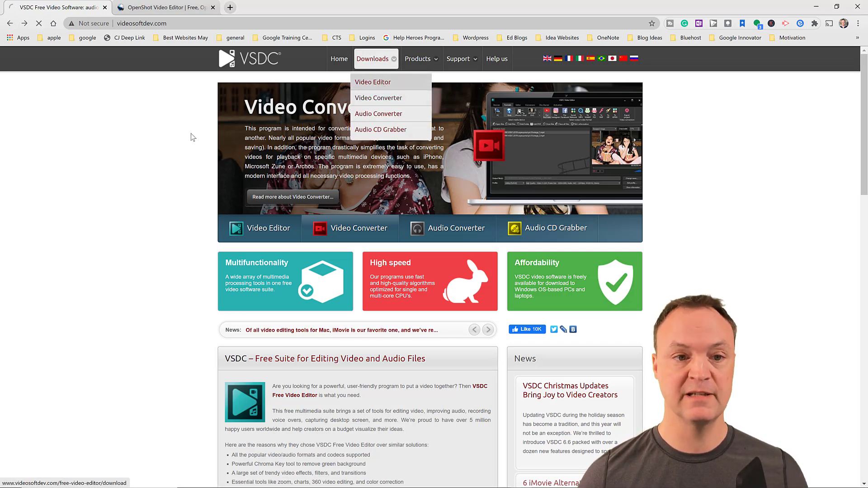
left_click(385, 85)
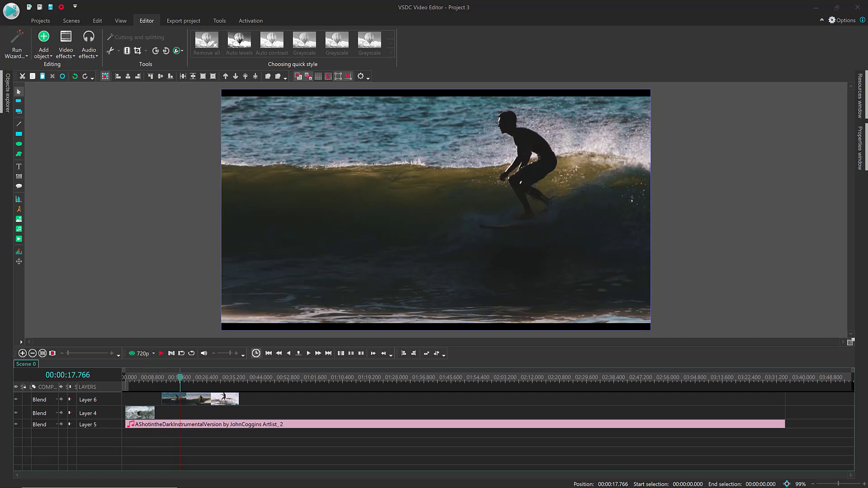
- In VSDC, add production ID_4611985 from the Media folder to a new timeline layer at 00:00:17.766, and close the folder
key("alt+Tab")
left_click_drag(519, 256, 298, 407)
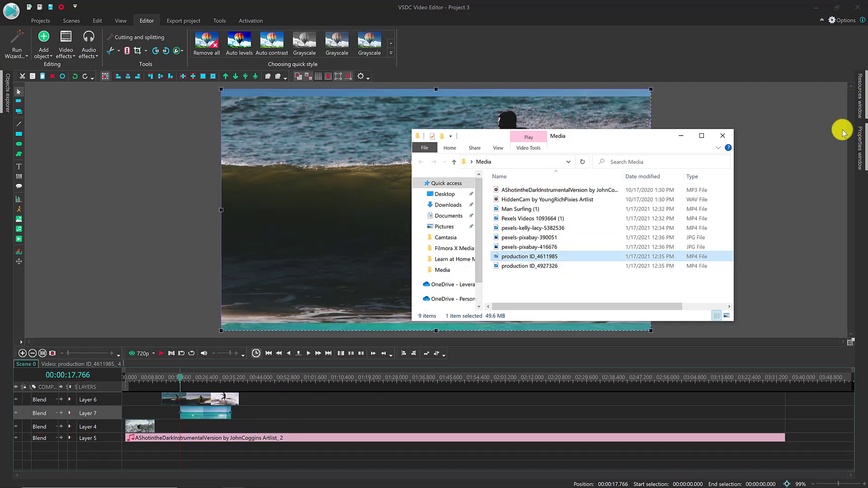
left_click(723, 138)
- Move the surfer clip from Layer 6 onto Layer 4 and raise the music layer above all the other layers
left_click_drag(213, 395, 275, 422)
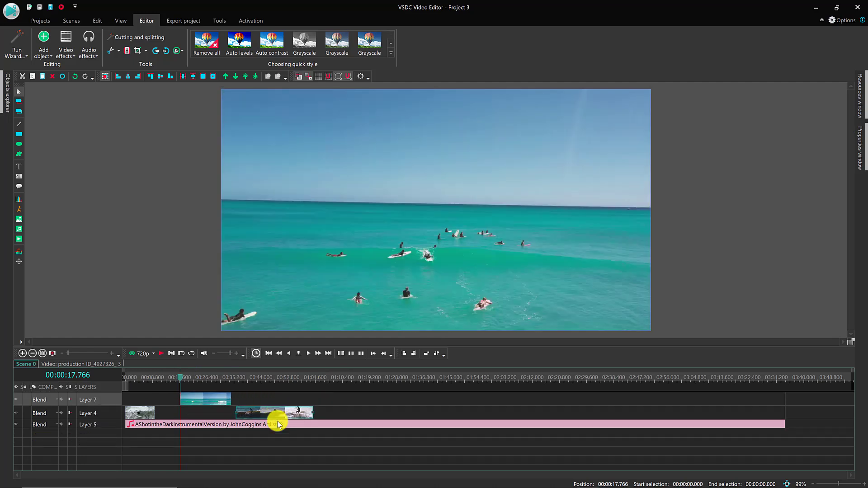
left_click(200, 424)
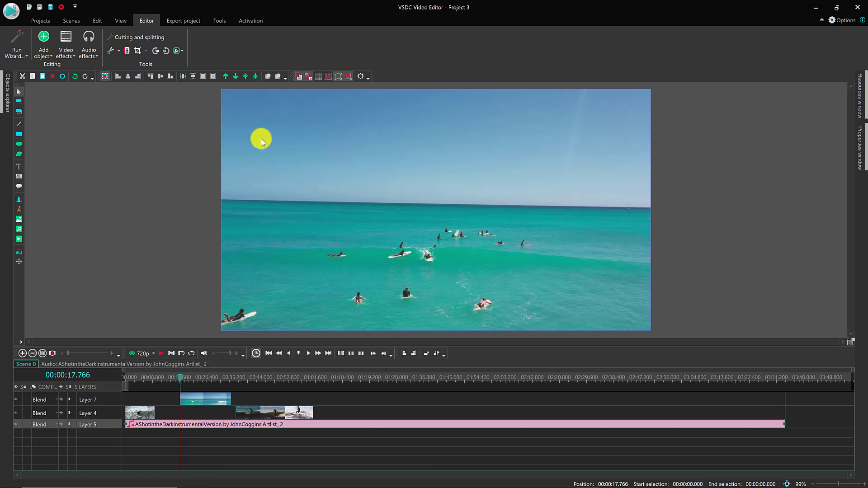
left_click(226, 78)
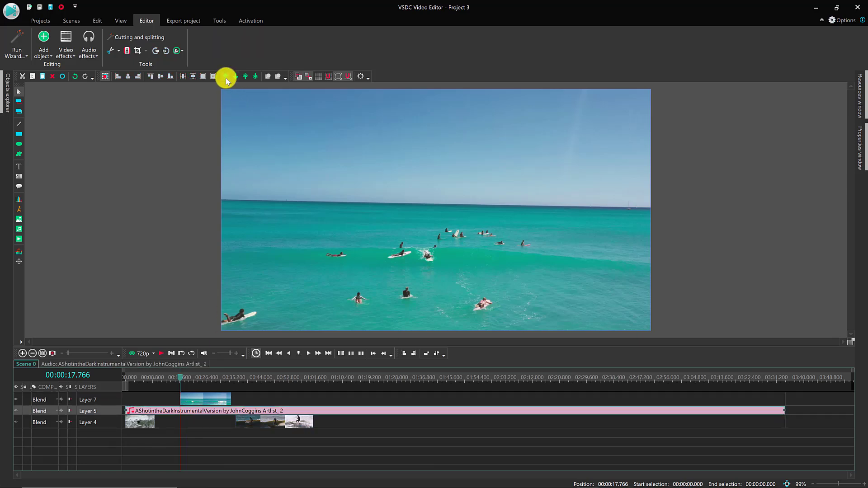
left_click(226, 77)
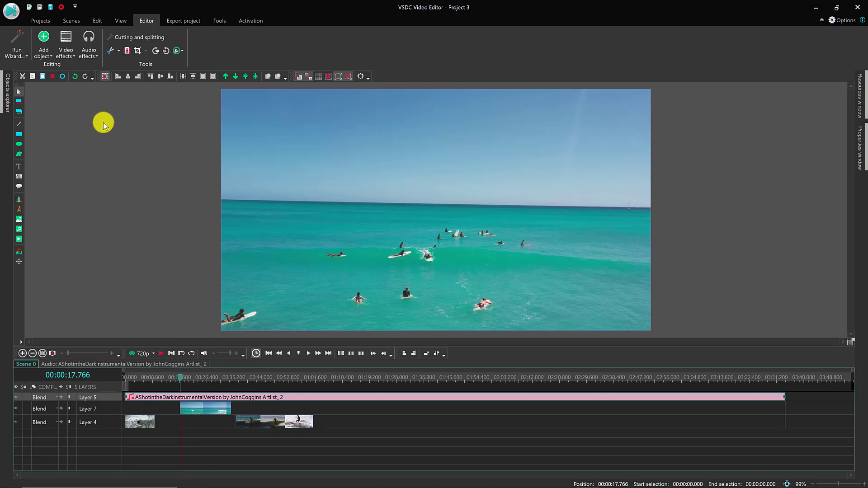
- Examine the object types that can be added and the video effect categories, including Filters and Special FX
left_click(47, 54)
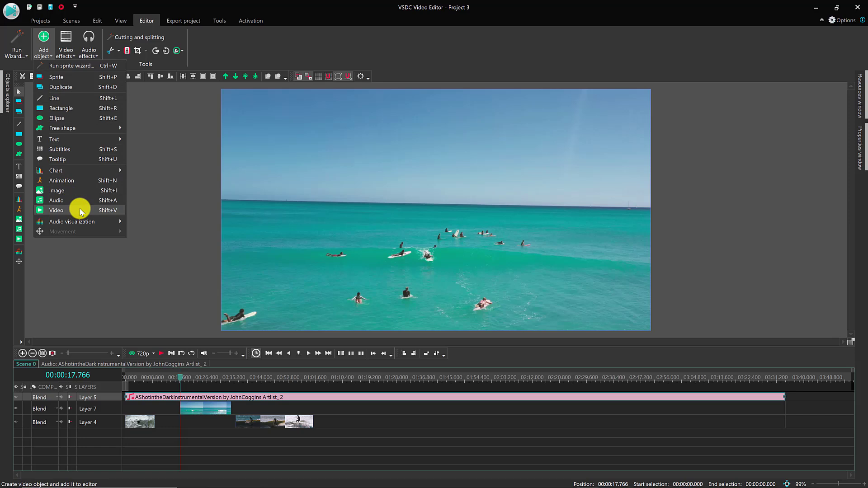
mouse_move(71, 143)
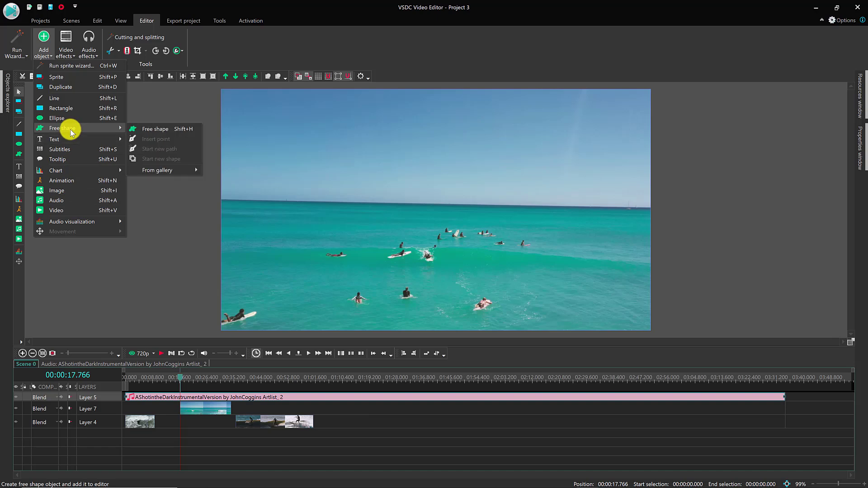
left_click(67, 53)
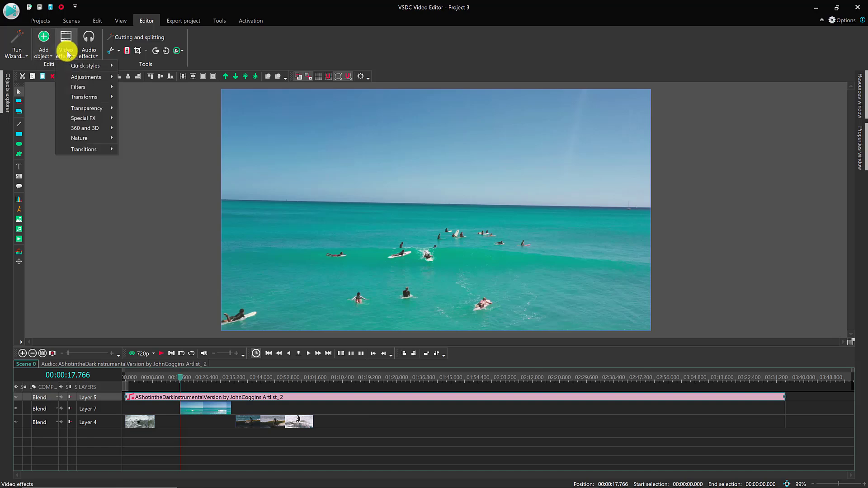
mouse_move(71, 90)
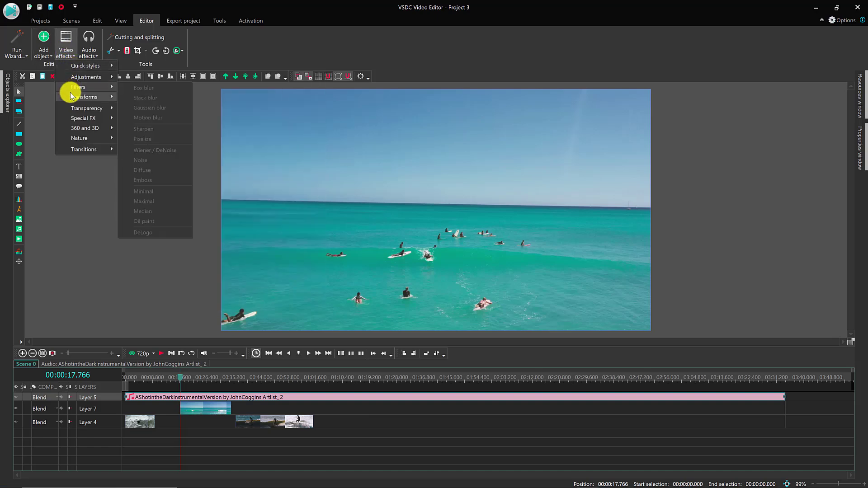
mouse_move(78, 120)
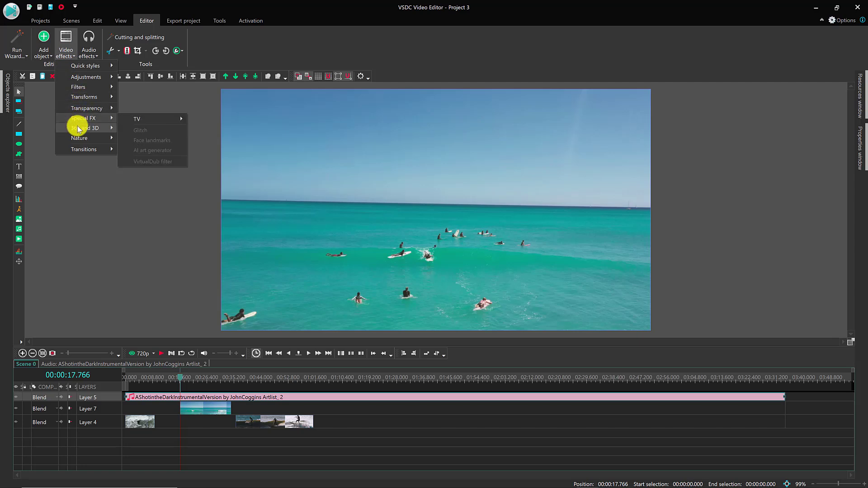
mouse_move(78, 137)
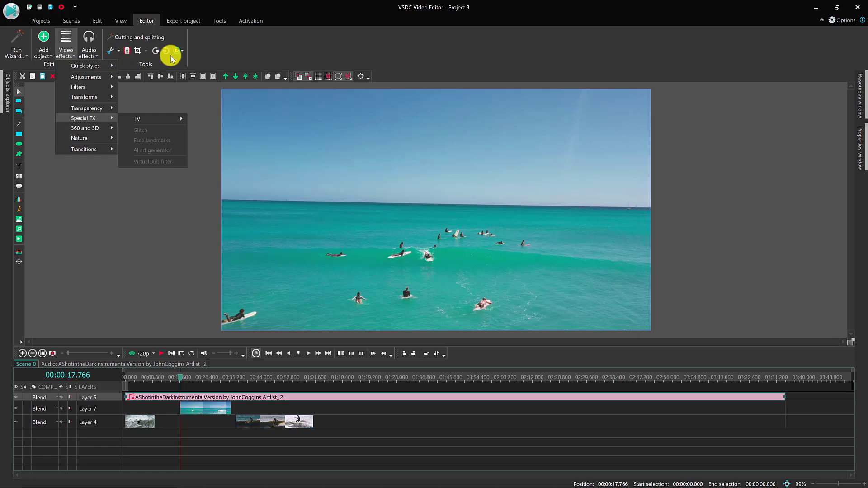
key("Escape")
key("Escape")
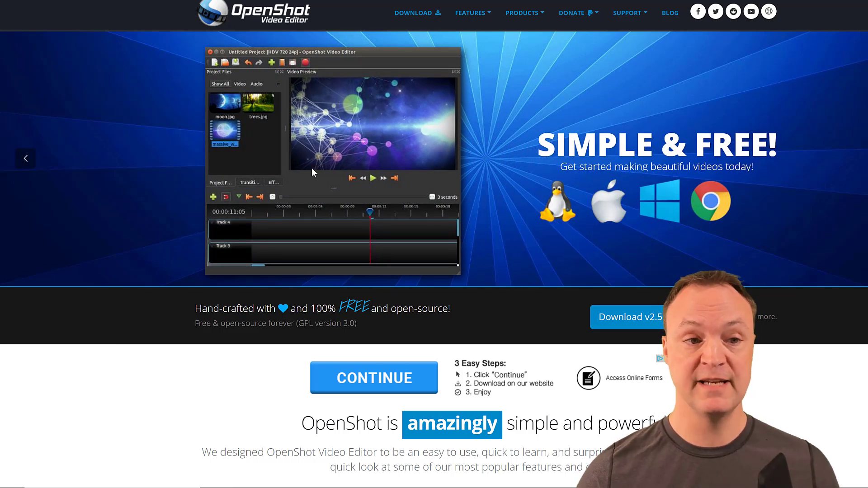
- Open the OpenShot Video Editor download page from its home page
left_click(413, 16)
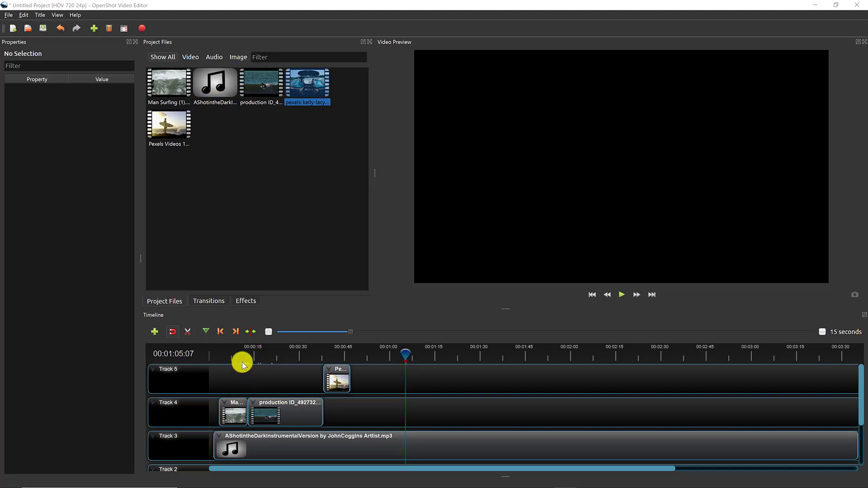
- In OpenShot, place pexels-kelly-lacy-5382536.mp4 on Track 4 at about 49.20 seconds and trim its end to about 36.63 seconds
left_click_drag(294, 94, 361, 398)
mouse_move(479, 413)
left_mouse_down()
mouse_move(441, 414)
mouse_move(468, 417)
left_mouse_up()
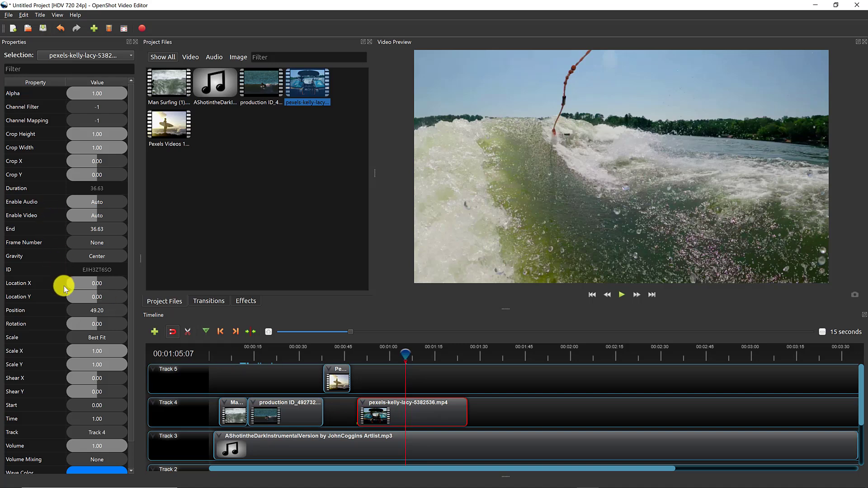
- Try shifting the clip horizontally to a Location X of -0.04, undo the shift, and look over its remaining properties
left_click_drag(88, 280, 97, 289)
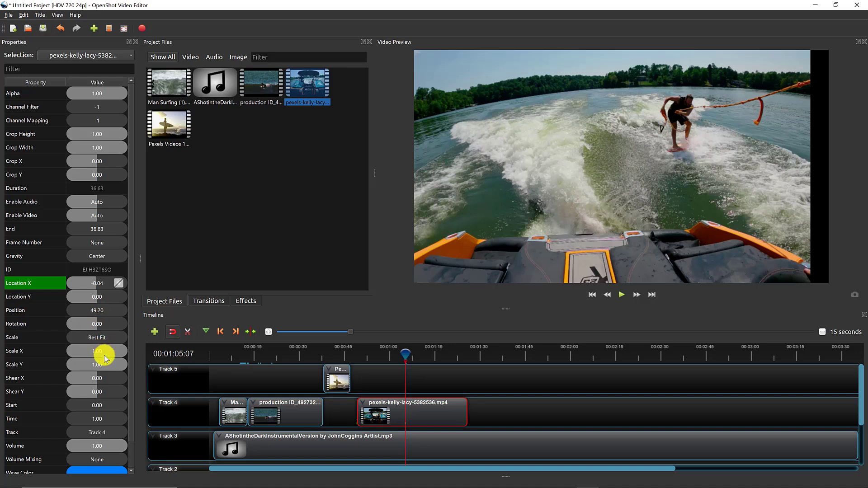
key("ctrl+z")
scroll(70, 377, "down", 1)
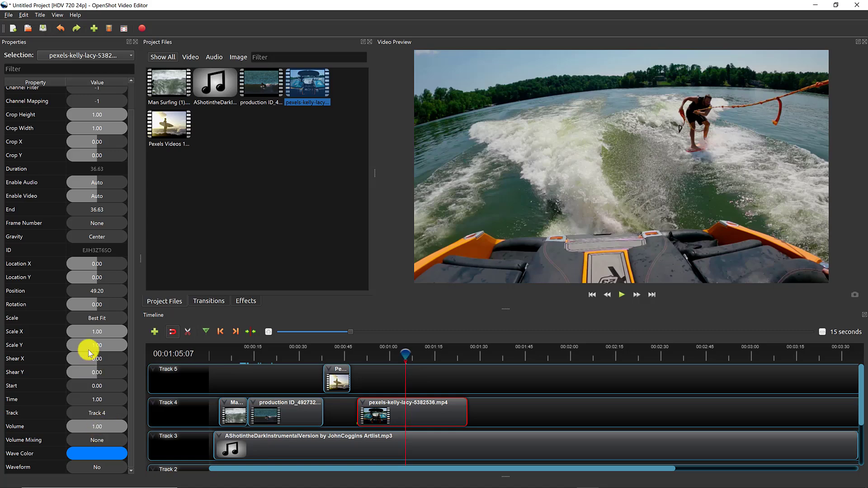
scroll(89, 350, "up", 1)
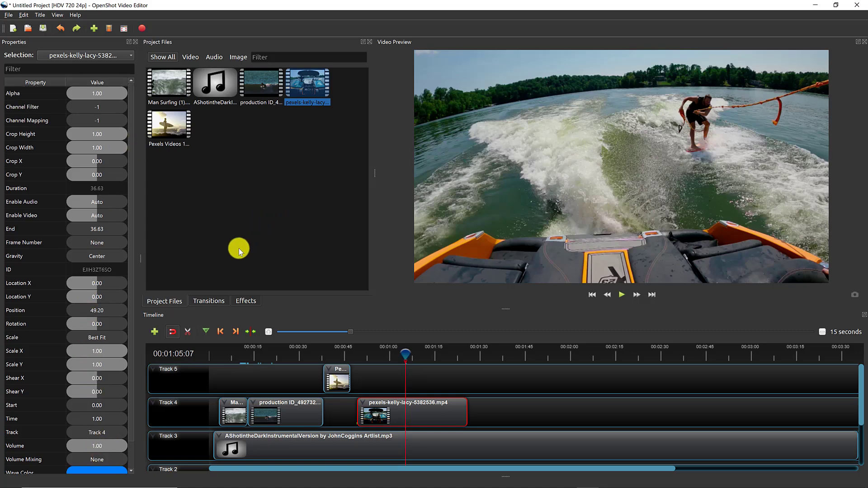
- View the available transitions and effects
left_click(207, 302)
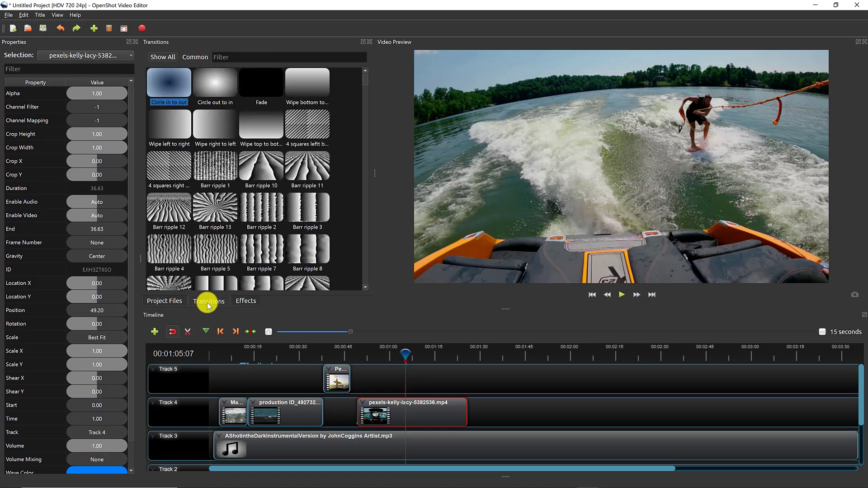
left_click(246, 302)
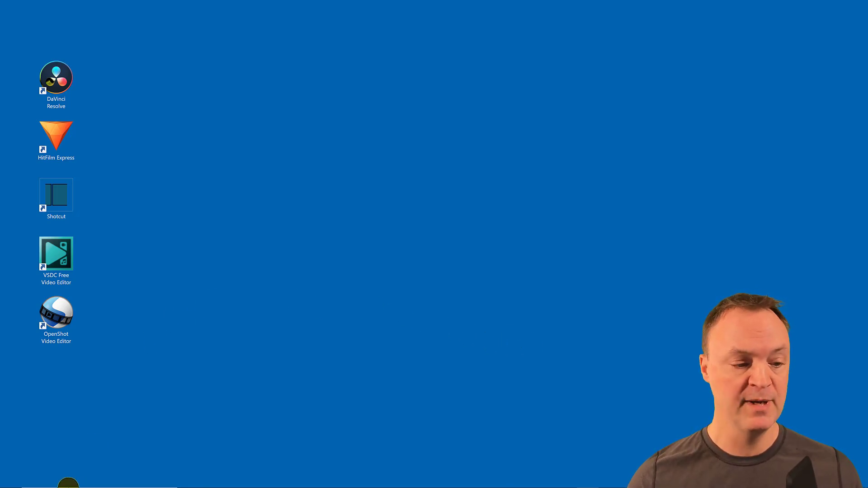
- Search Windows for "video", open the Video Editor app, and stay in the current Dogs project instead of starting a new session
left_click(67, 483)
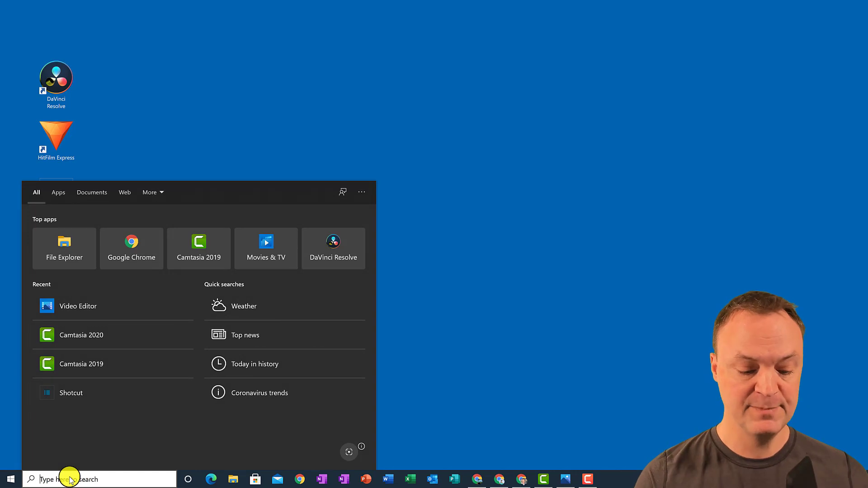
type("video")
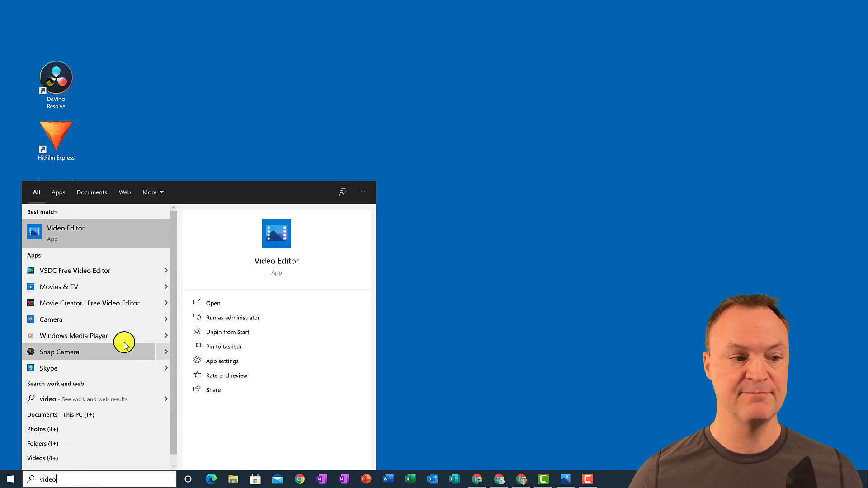
left_click(71, 235)
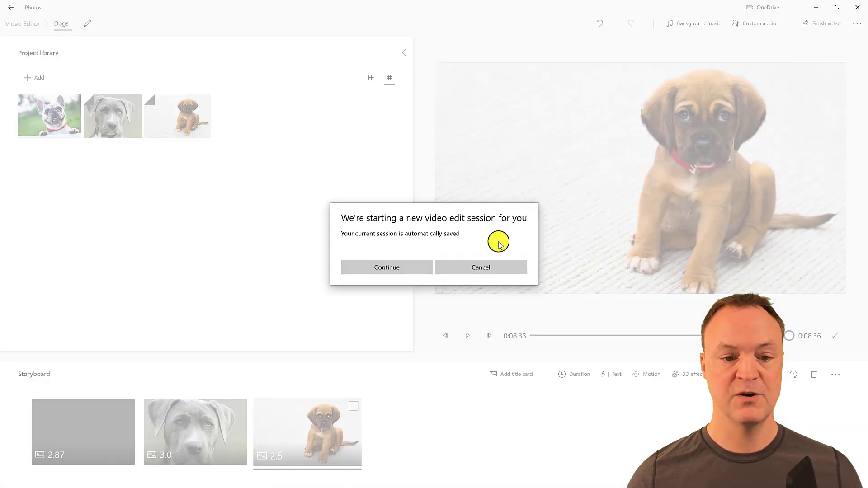
left_click(482, 270)
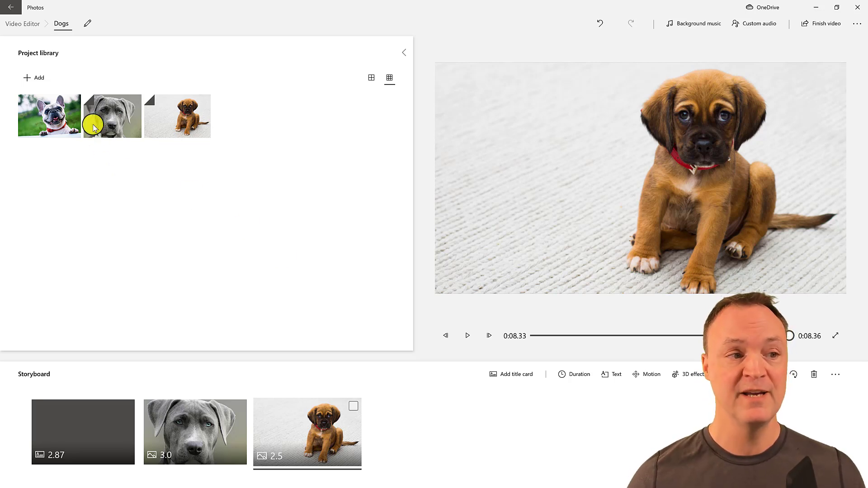
- Add the brown puppy photo to the storyboard again and arrange it before the gray dog photo
left_click_drag(168, 122, 294, 454)
left_click_drag(227, 434, 304, 441)
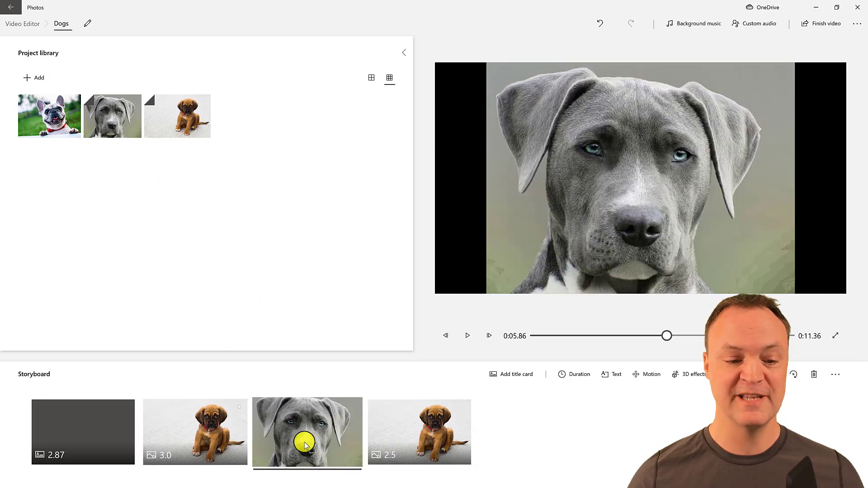
left_click(210, 433)
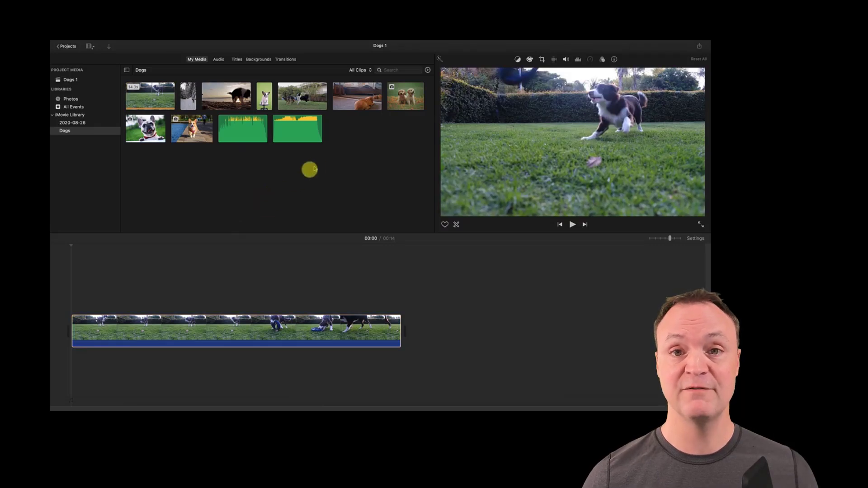
- In iMovie, insert the photo of the two puppies into the middle of the dog clip on the timeline
left_click_drag(401, 96, 179, 328)
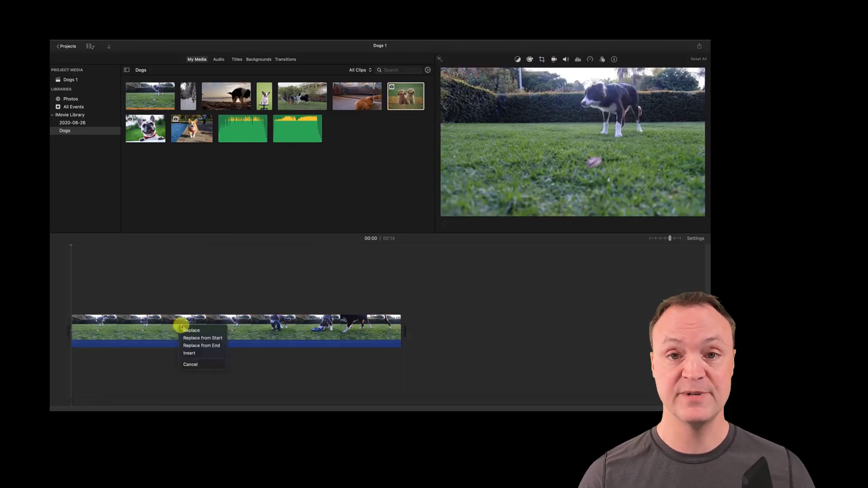
left_click(203, 354)
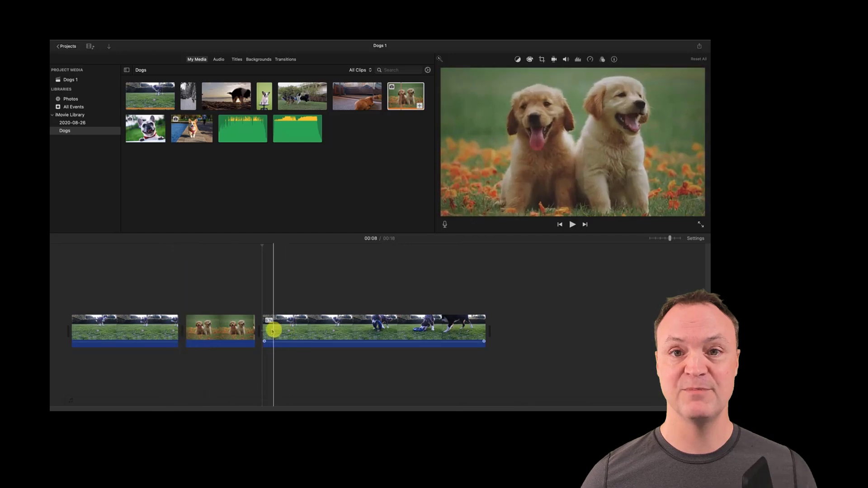
- Delete the two-puppies photo from the timeline
left_click(284, 330)
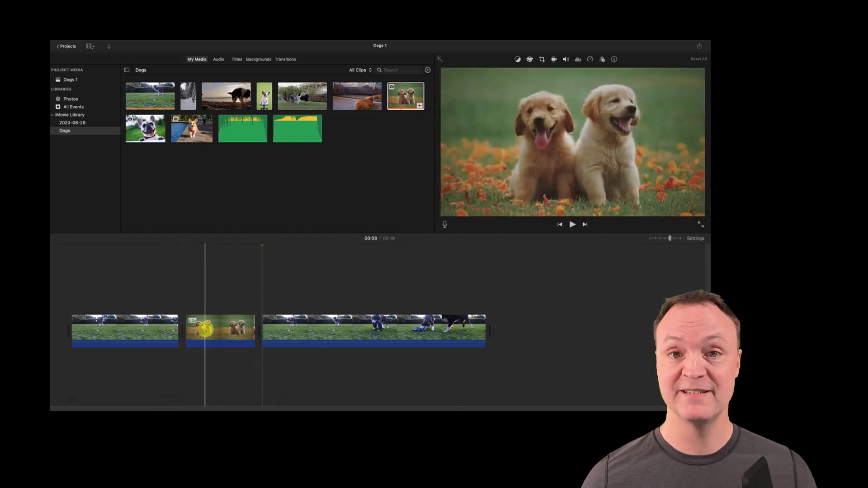
left_click(208, 329)
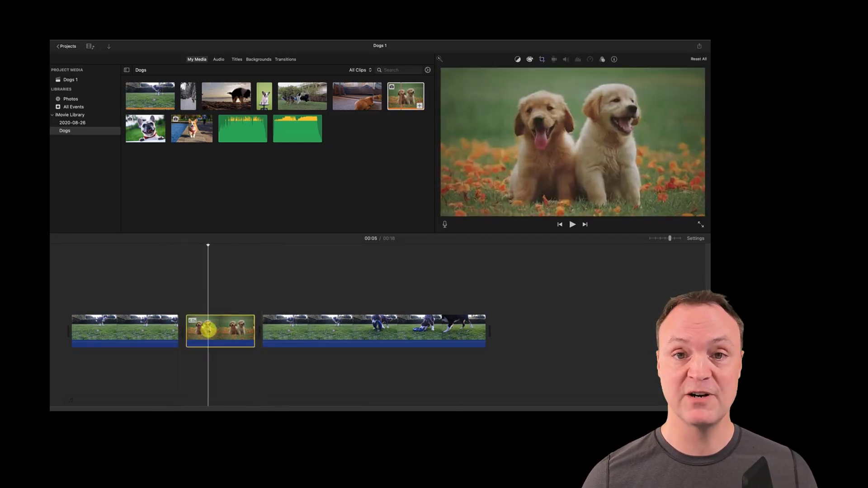
key("Delete")
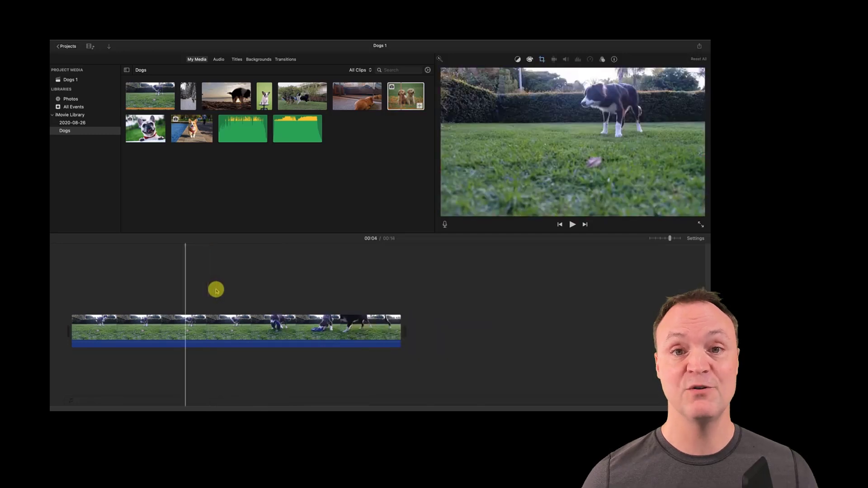